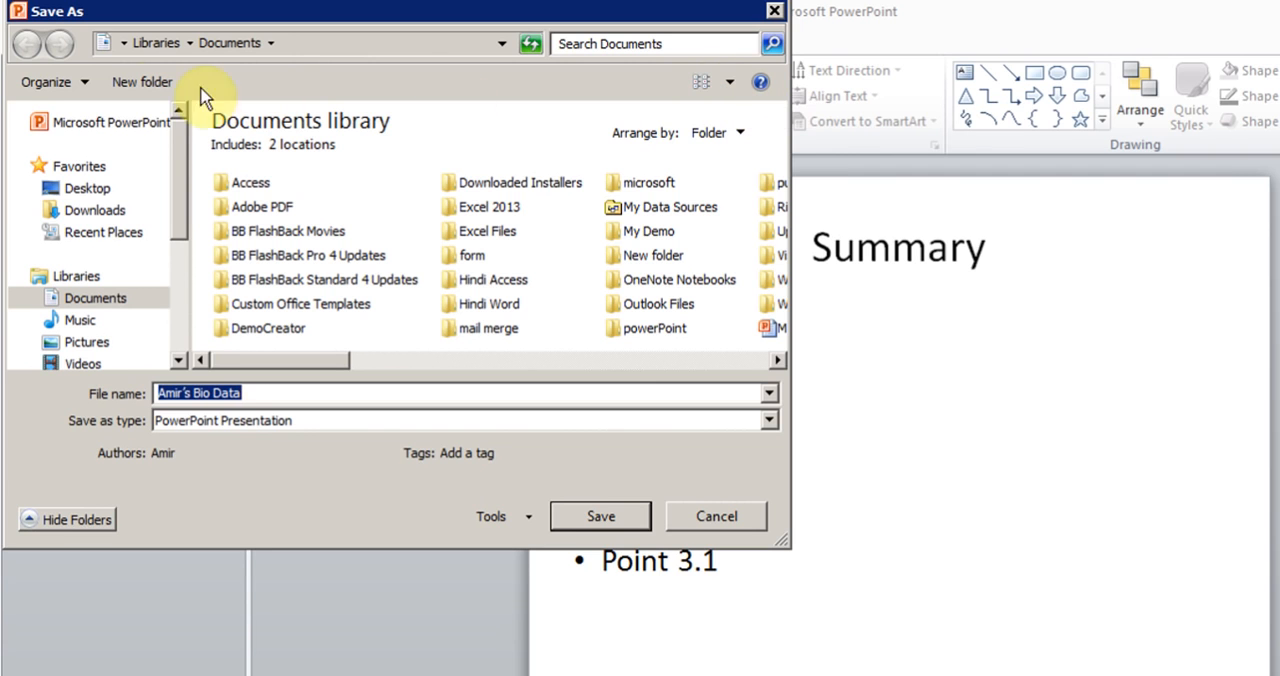
- Create a folder named Hindi PowerPoint in the Documents library
{"action": "left_click", "coordinate": [143, 82]}
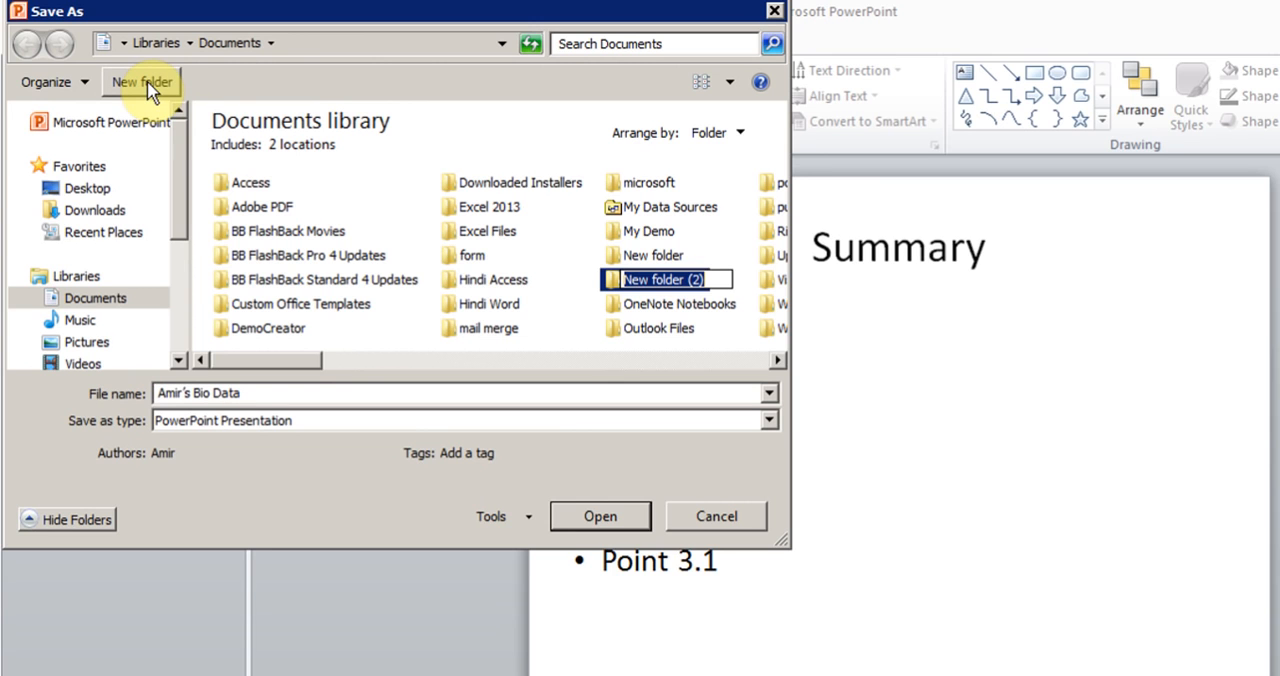
{"action": "type", "text": "Hindi P"}
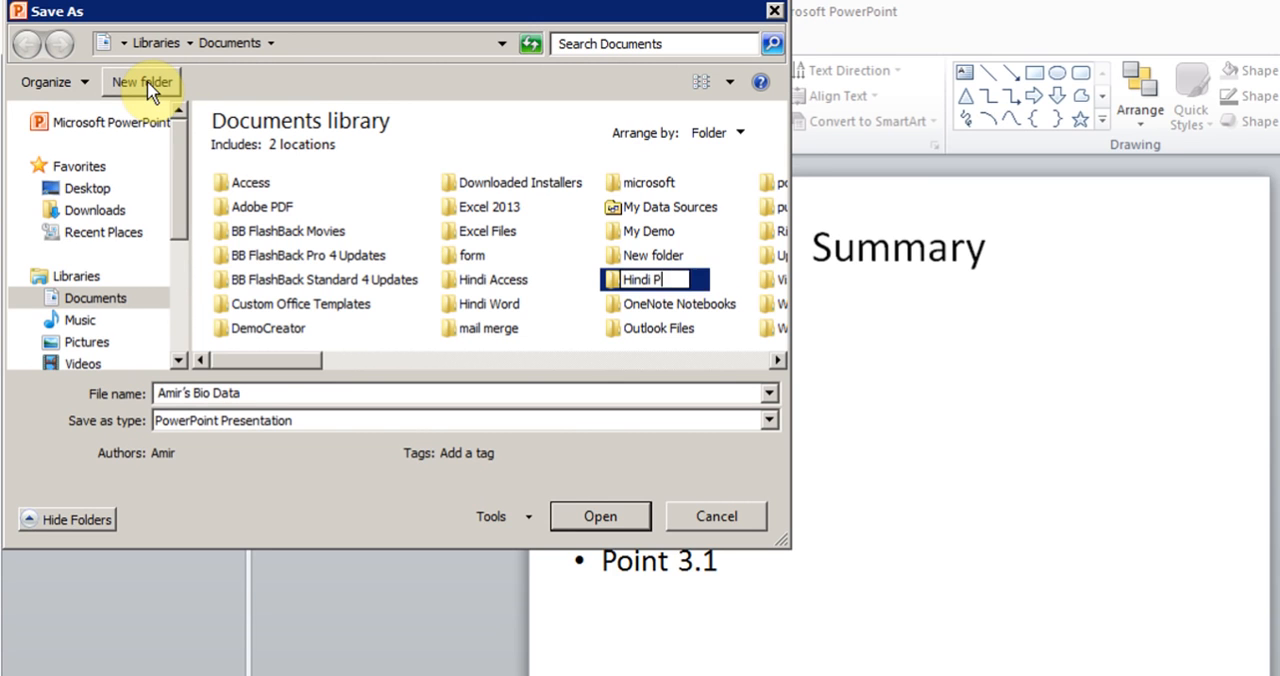
{"action": "type", "text": "owerPoint"}
{"action": "key", "text": "Return"}
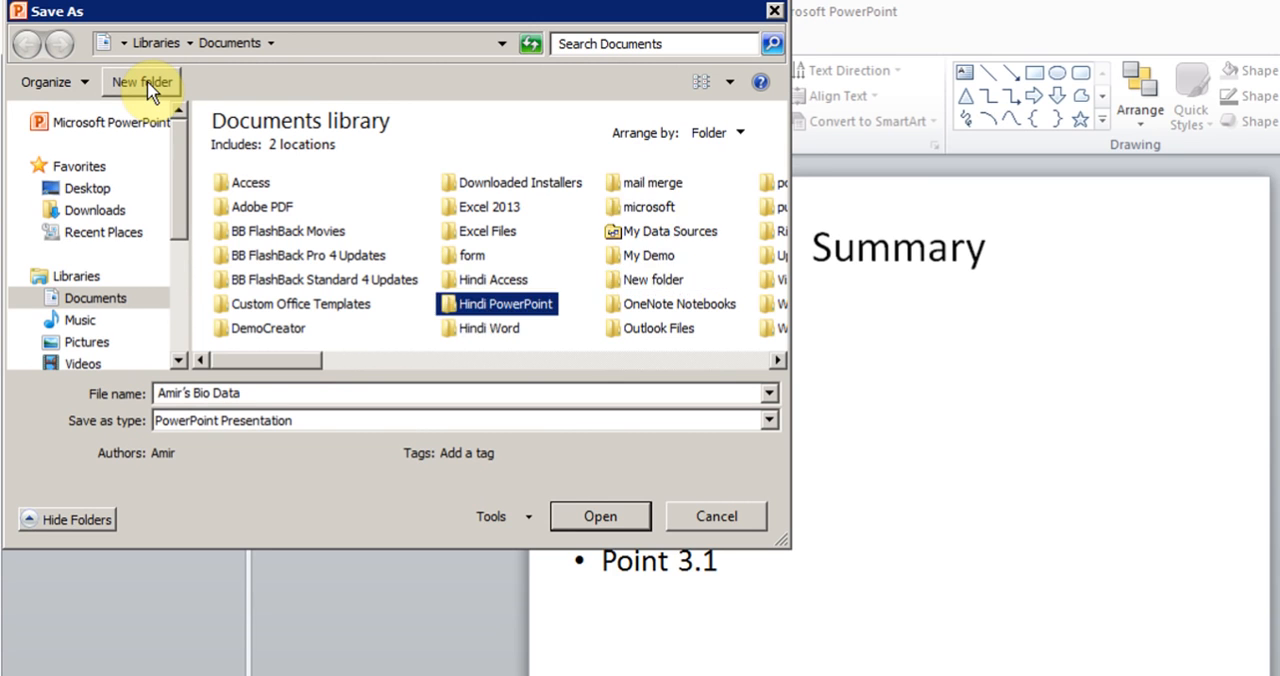
- Save the presentation in the Hindi PowerPoint folder under the suggested file name
{"action": "double_click", "coordinate": [500, 310]}
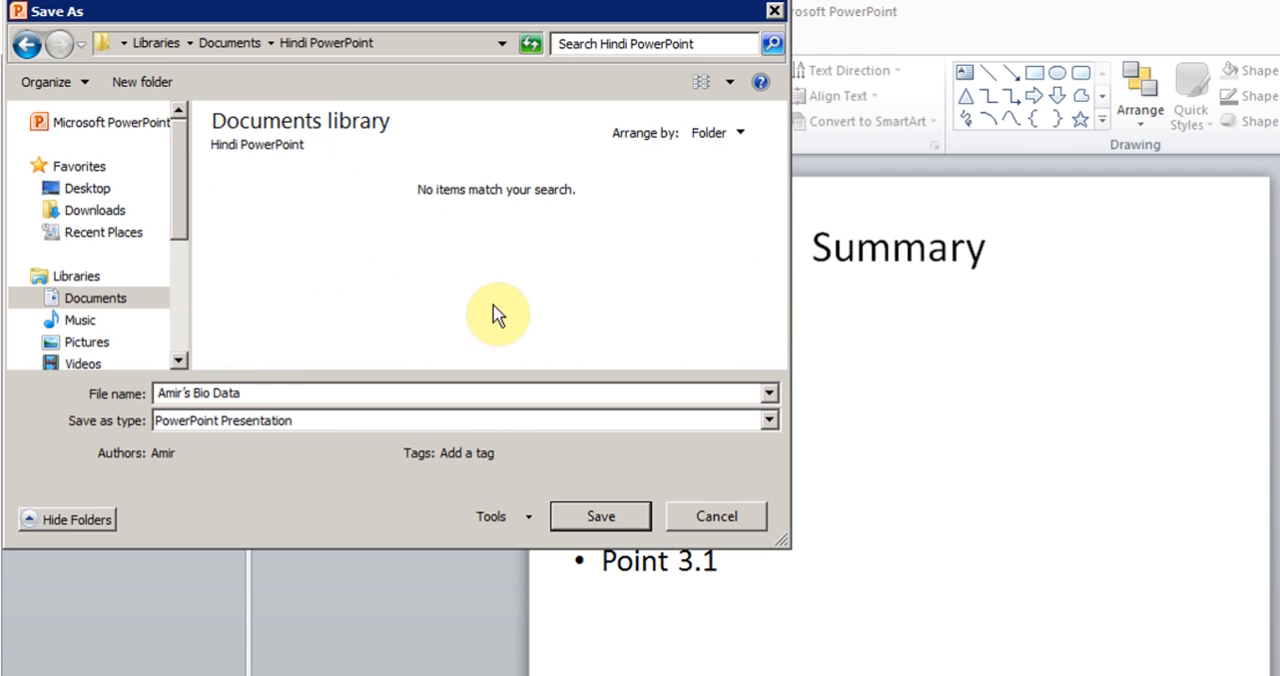
{"action": "left_click", "coordinate": [251, 392]}
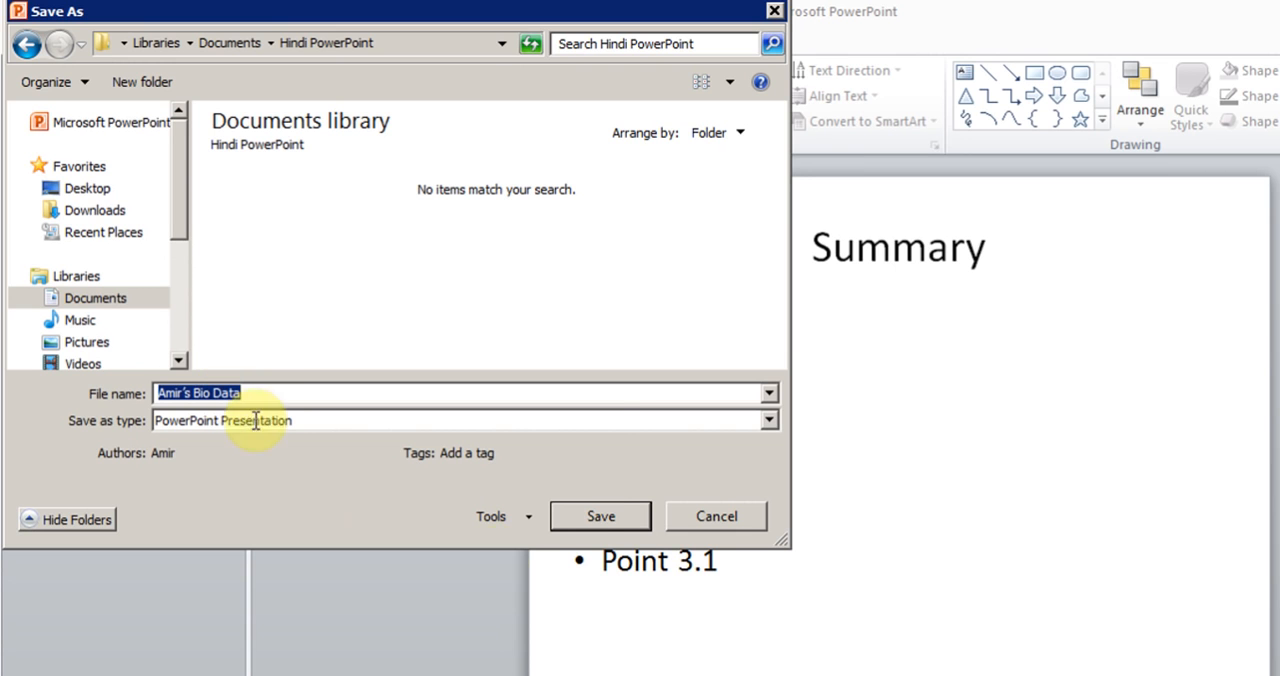
{"action": "left_click", "coordinate": [602, 518]}
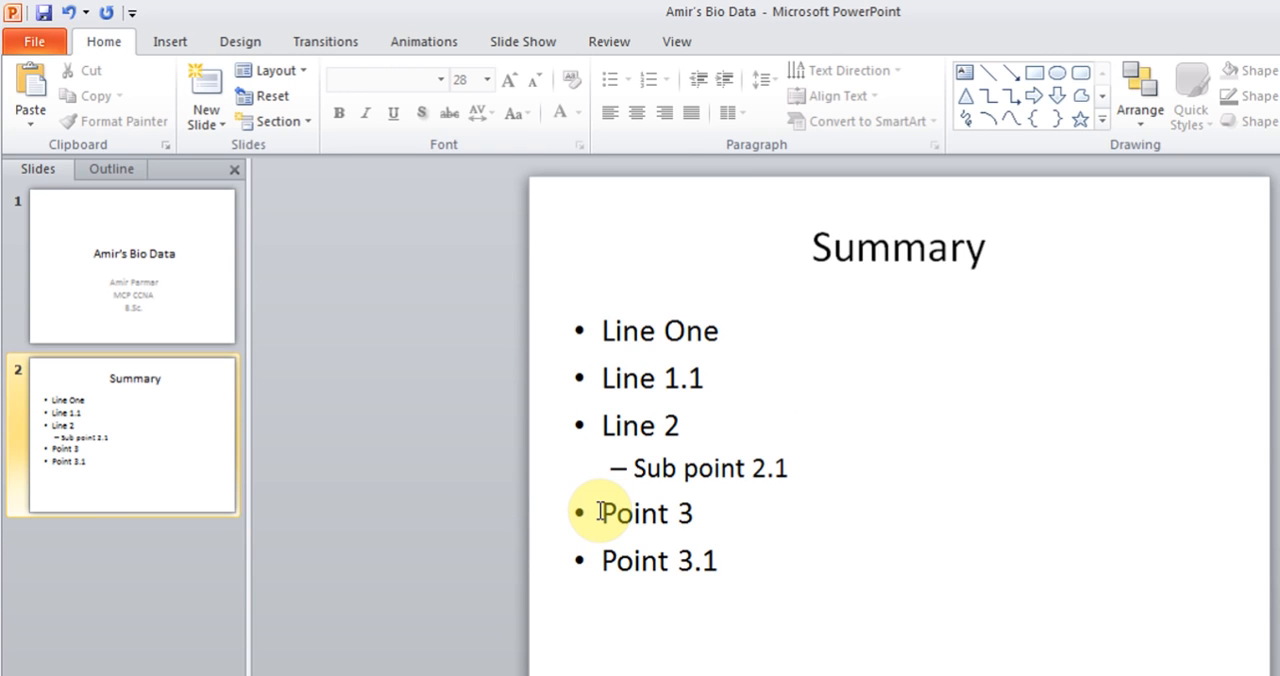
- Add a Title and Content slide after the Summary slide and title it "Table"
{"action": "left_click", "coordinate": [207, 124]}
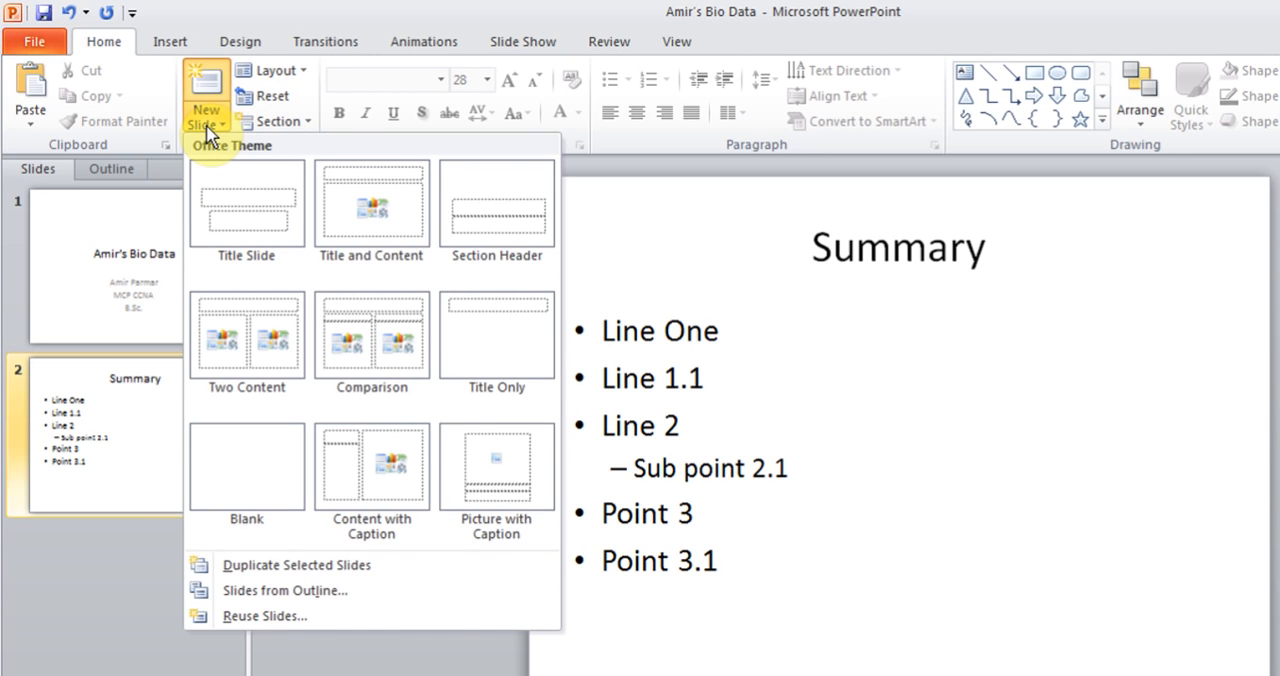
{"action": "left_click", "coordinate": [394, 233]}
{"action": "left_click", "coordinate": [931, 249]}
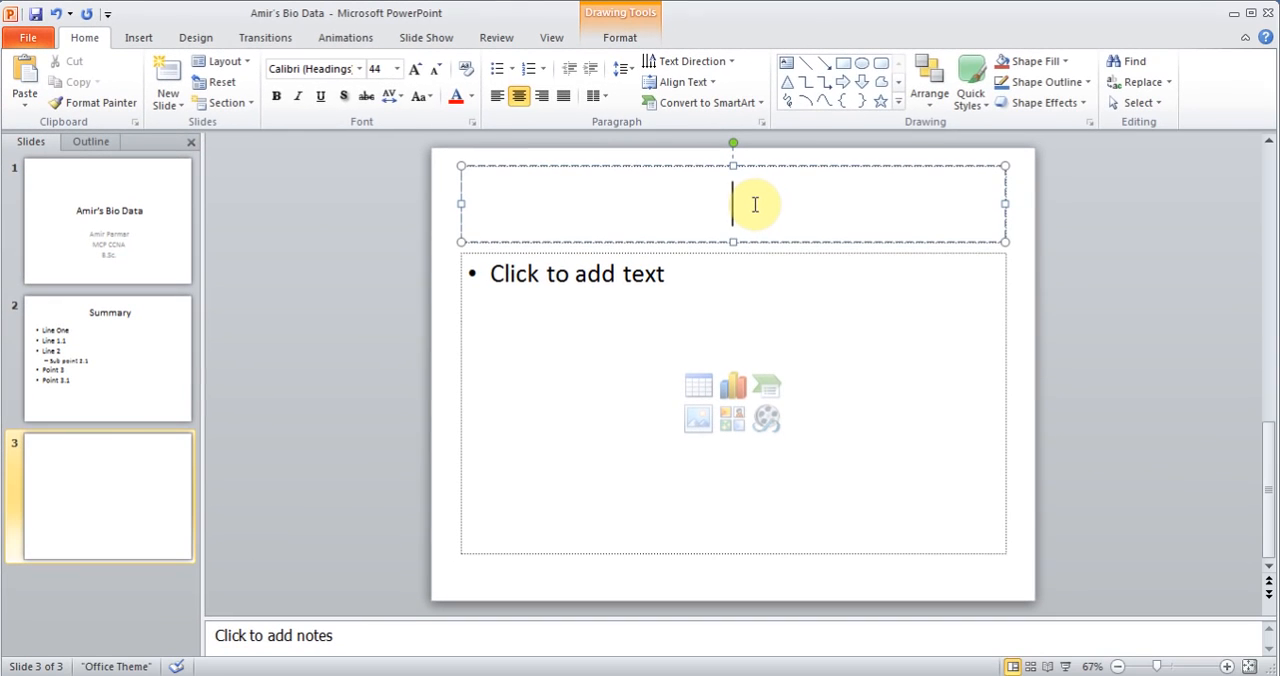
{"action": "type", "text": "Table"}
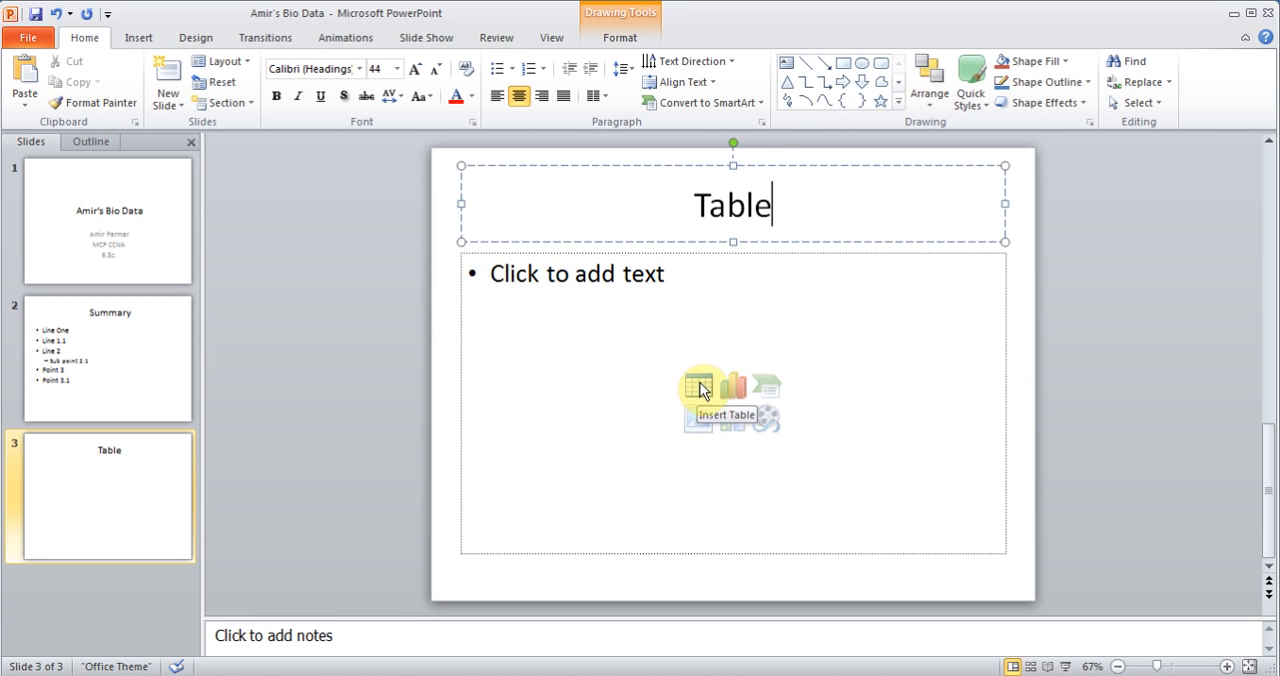
- Insert a table with 2 columns and 2 rows in the content area and stretch it to about 4.83" high
{"action": "left_click", "coordinate": [700, 387]}
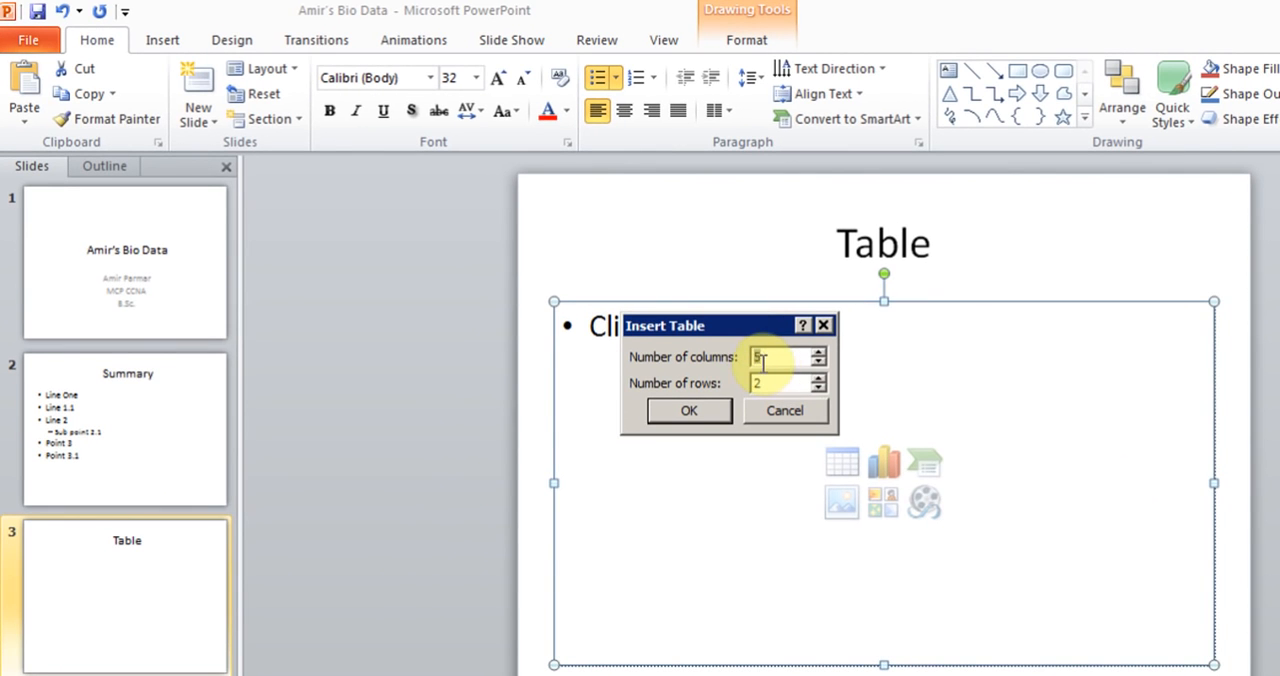
{"action": "left_click", "coordinate": [817, 361]}
{"action": "left_click", "coordinate": [817, 361]}
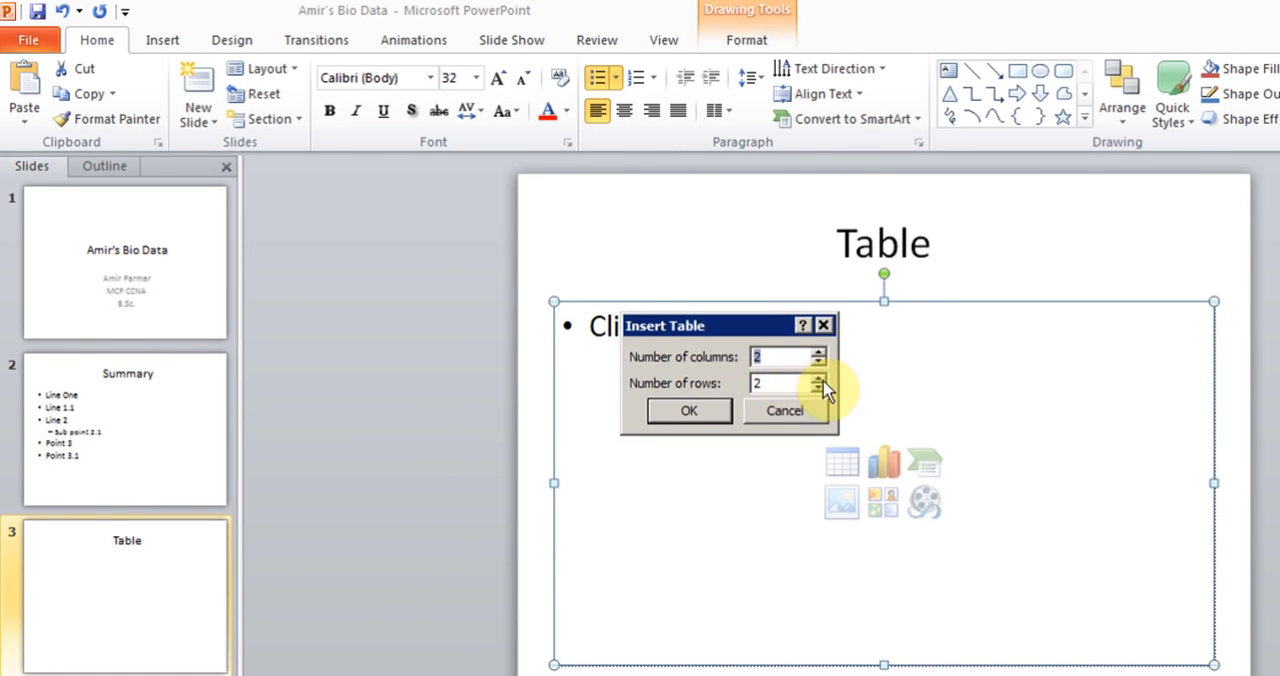
{"action": "left_click", "coordinate": [714, 412]}
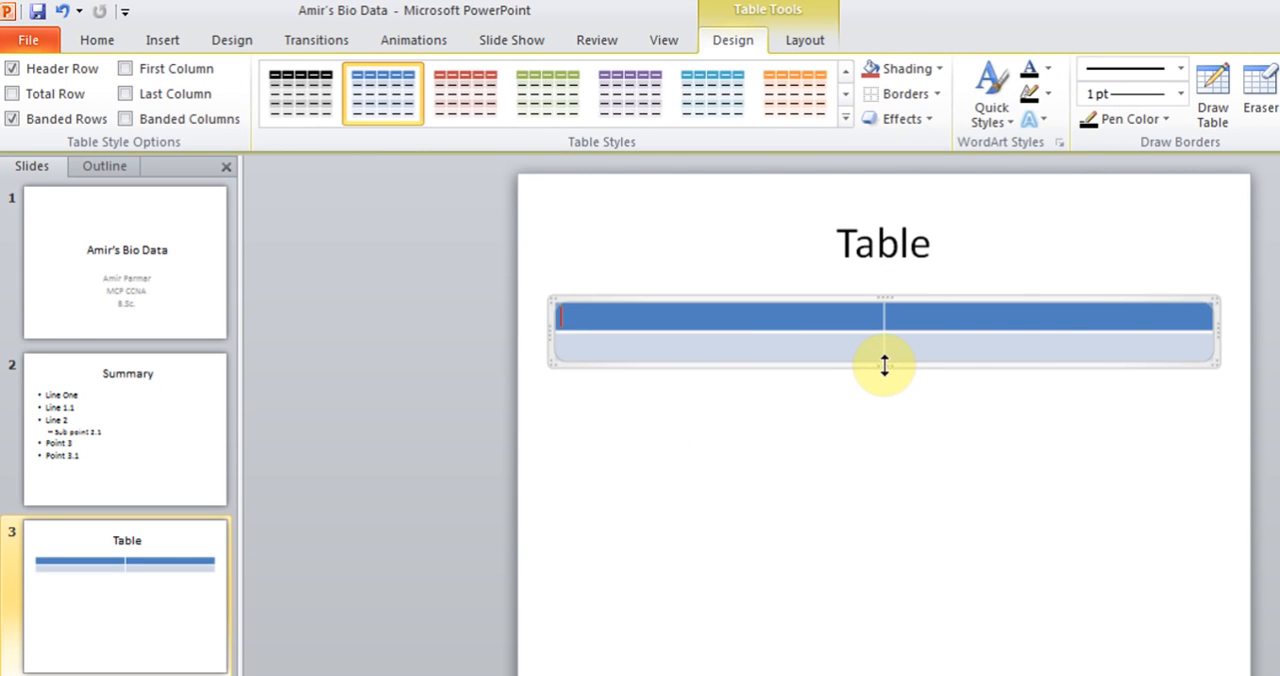
{"action": "left_click_drag", "start_coordinate": [884, 365], "coordinate": [891, 656]}
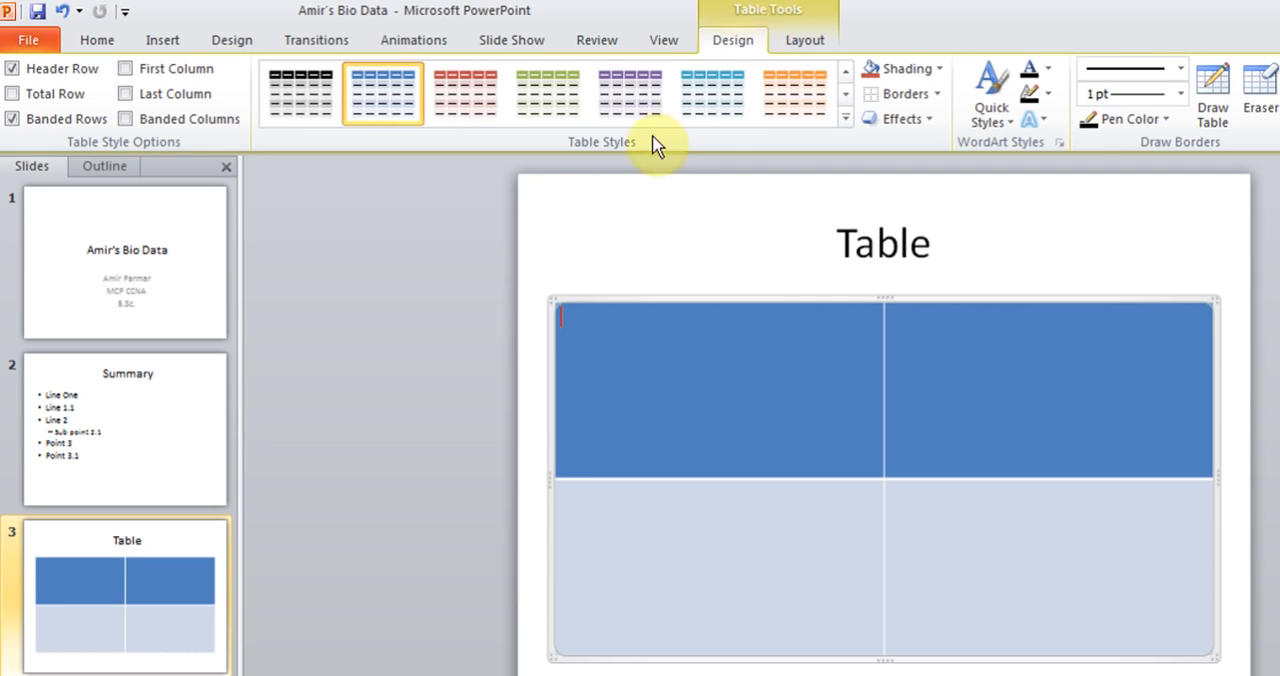
{"action": "left_click", "coordinate": [533, 280]}
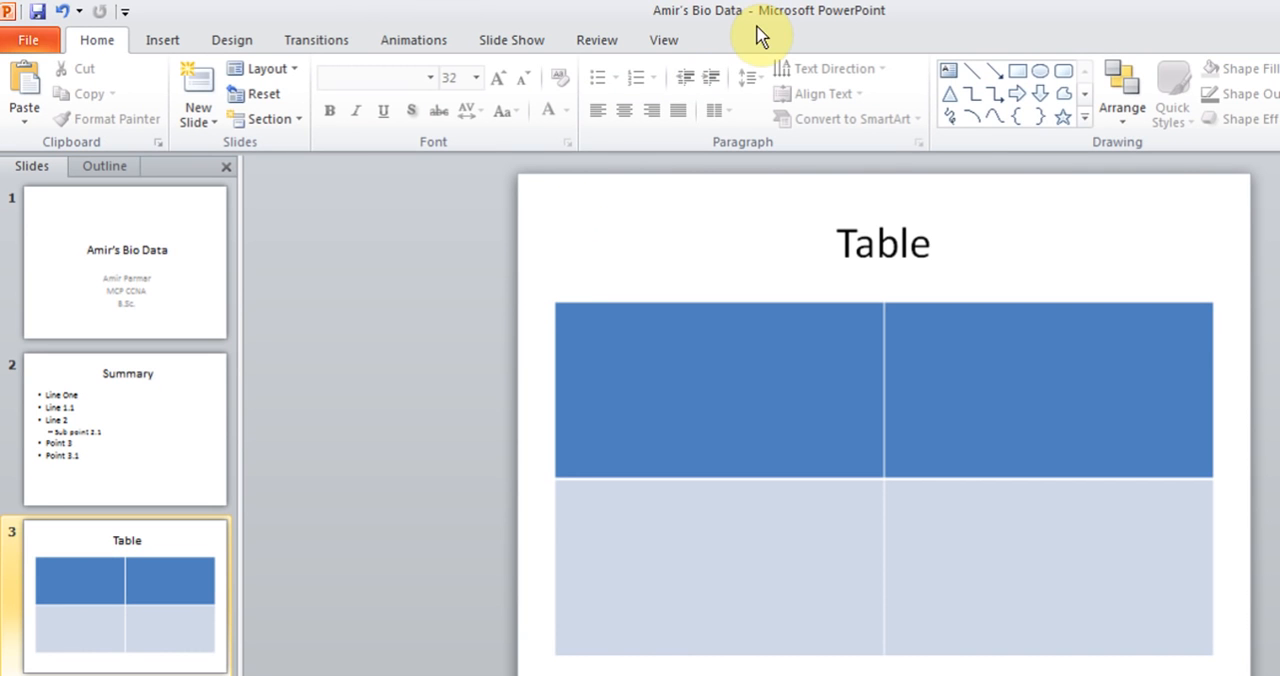
- Enter "Column 1" and "Column 2" in the two header cells of the table
{"action": "left_click", "coordinate": [716, 397]}
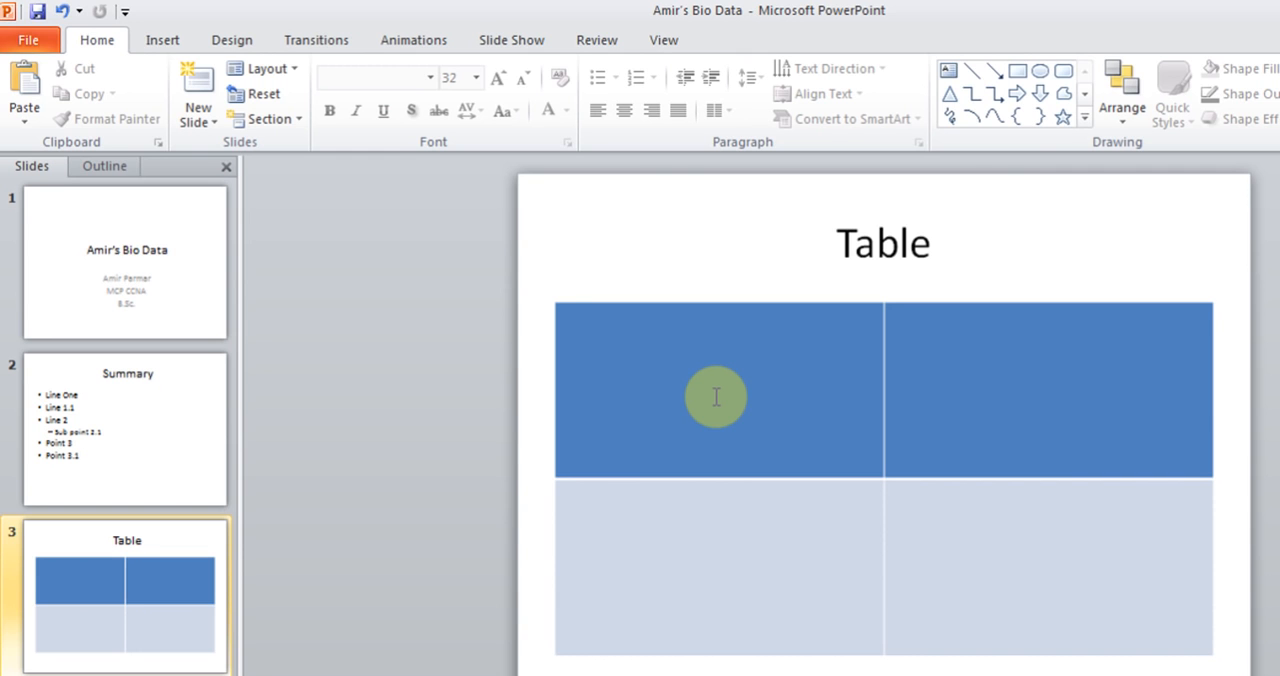
{"action": "left_click", "coordinate": [716, 397]}
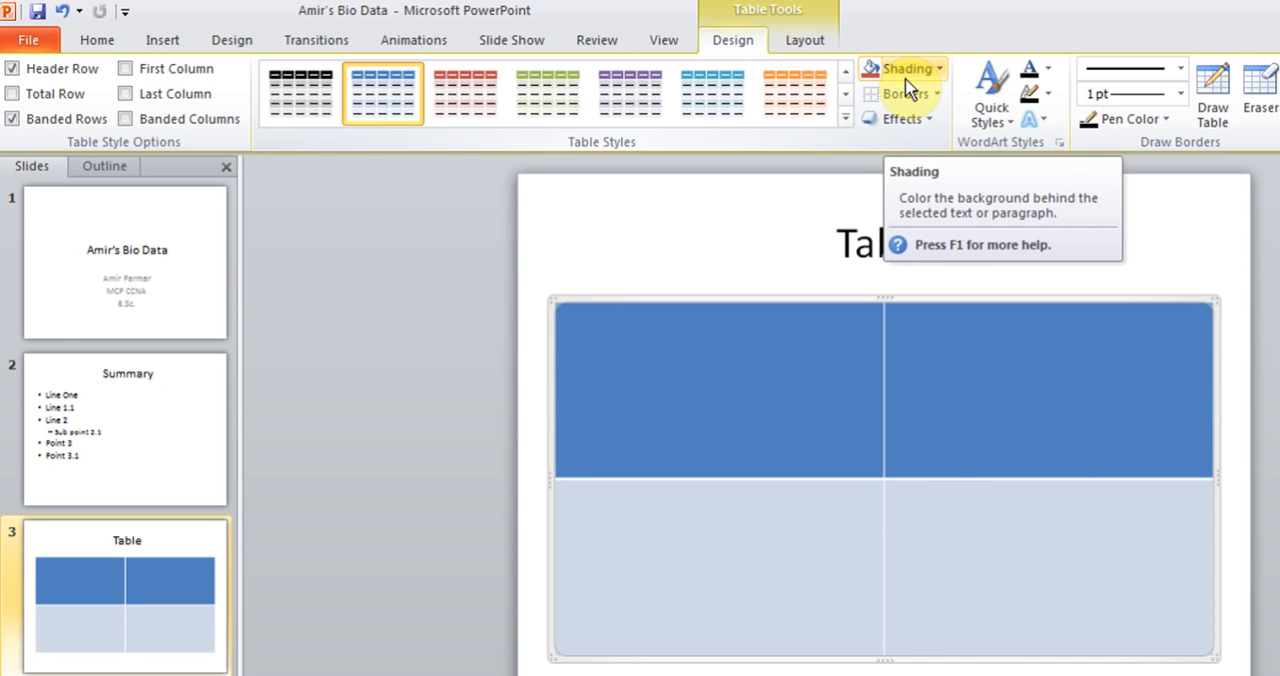
{"action": "left_click", "coordinate": [813, 48]}
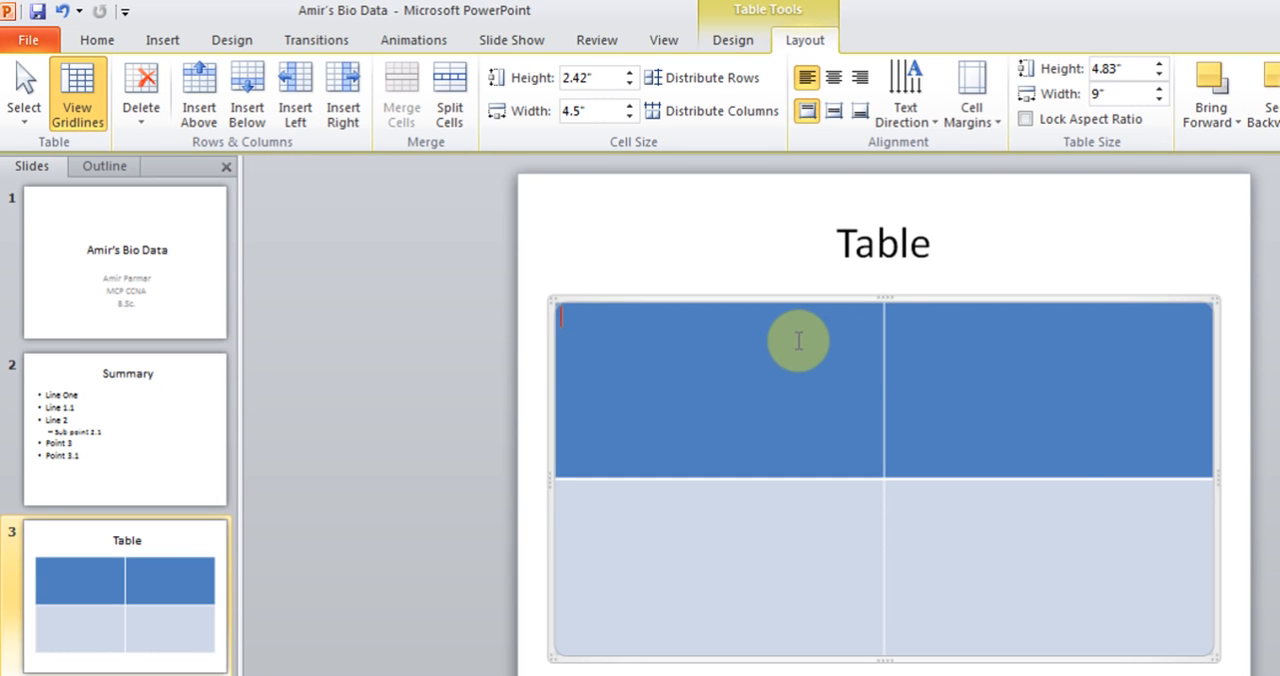
{"action": "type", "text": "Column"}
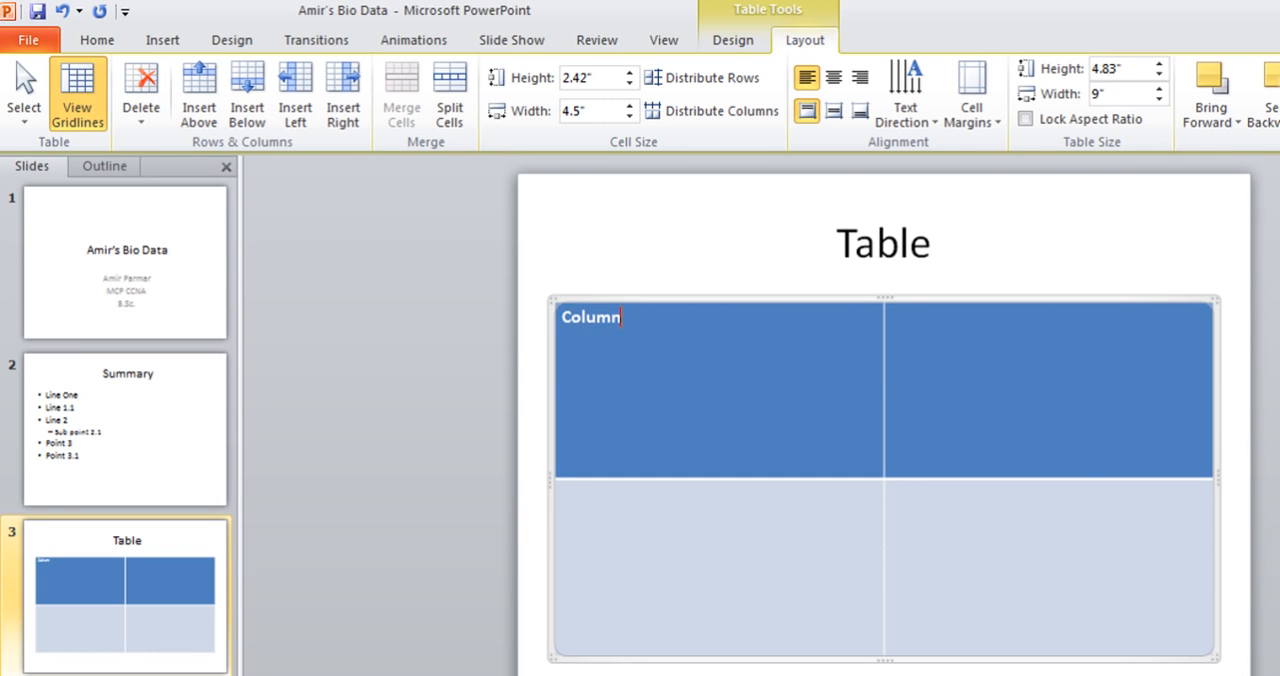
{"action": "type", "text": " 1"}
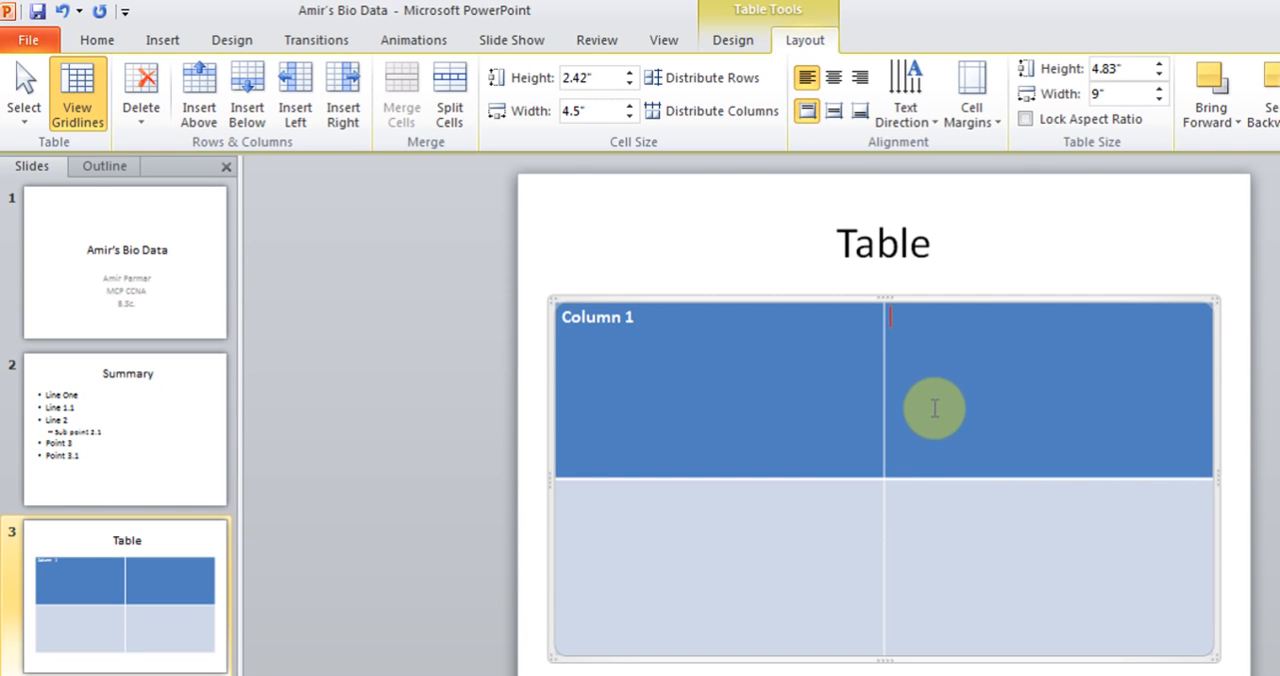
{"action": "left_click", "coordinate": [934, 406]}
{"action": "type", "text": "Column 2"}
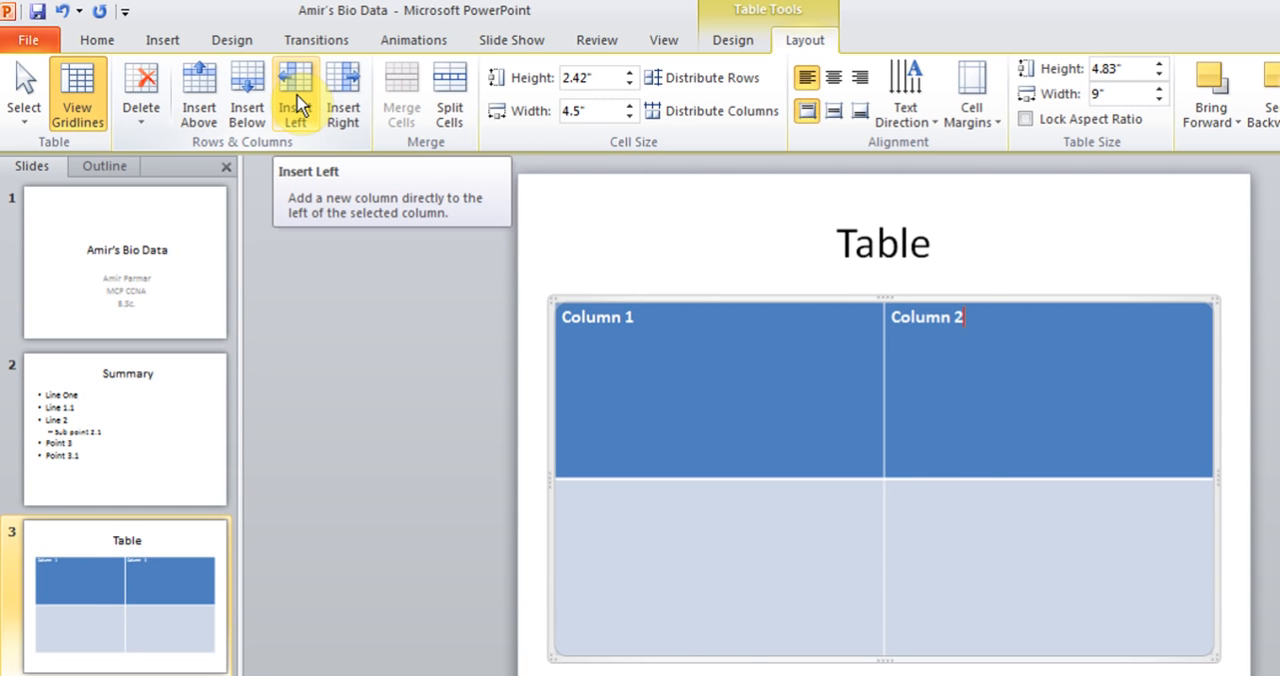
- Insert a column to the left of Column 2 and delete that blank column again
{"action": "left_click", "coordinate": [298, 106]}
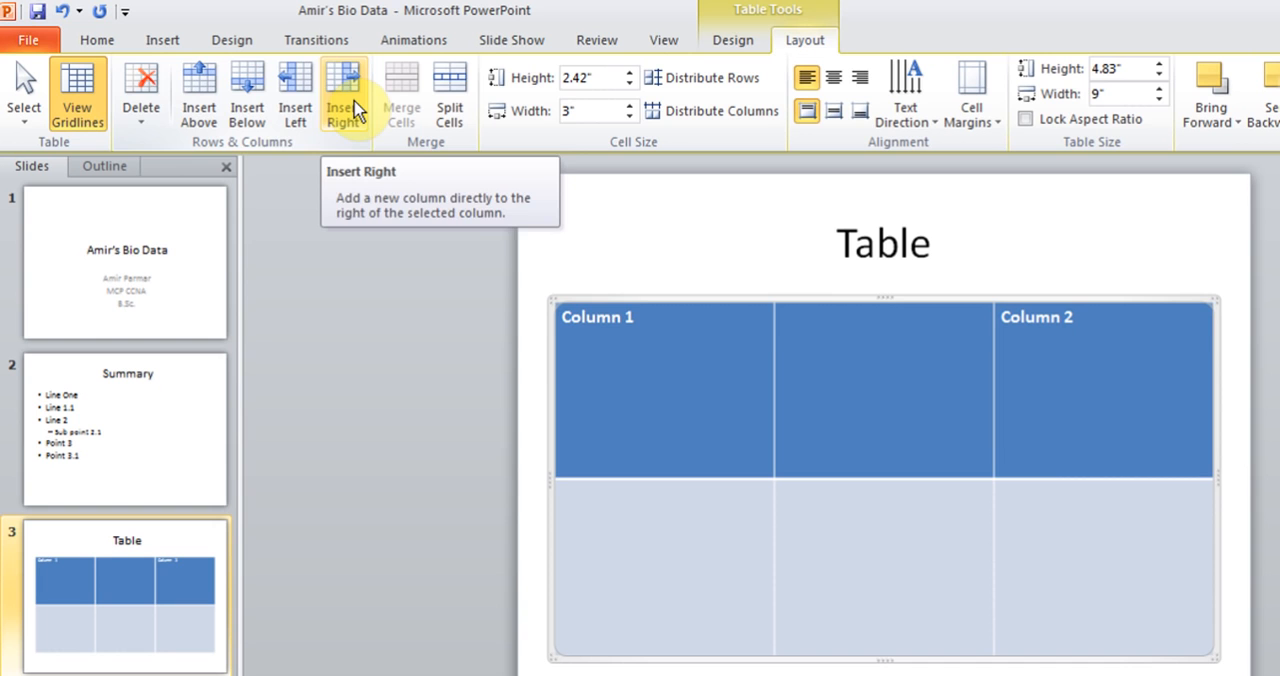
{"action": "left_click", "coordinate": [808, 322]}
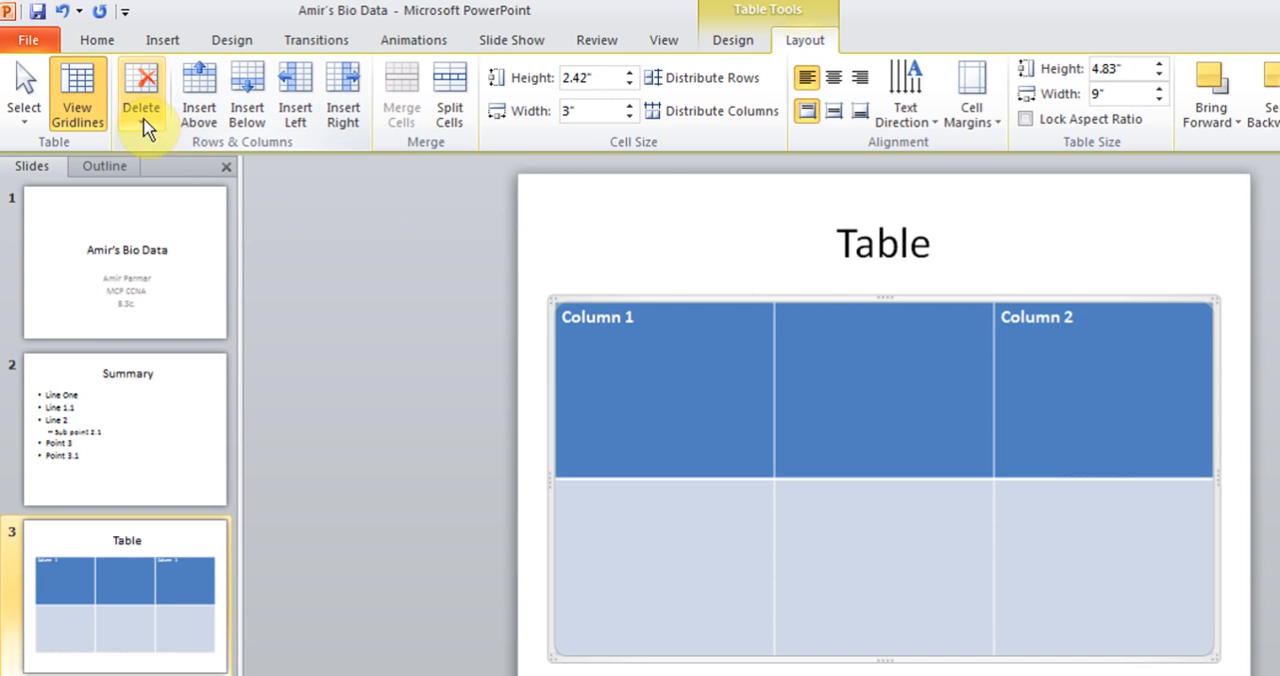
{"action": "left_click", "coordinate": [143, 110]}
{"action": "left_click", "coordinate": [166, 147]}
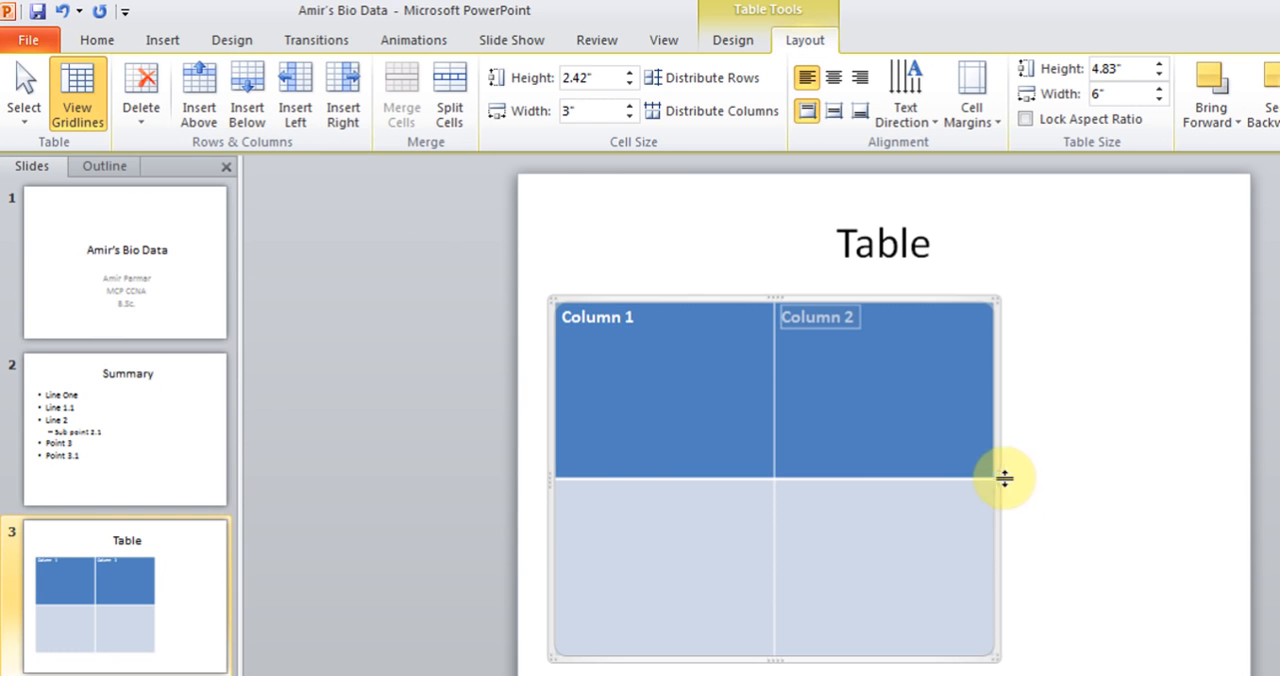
- Widen the two-column table to about 8.92" across the slide
{"action": "left_click_drag", "start_coordinate": [1001, 480], "coordinate": [1205, 469]}
{"action": "left_click", "coordinate": [734, 424]}
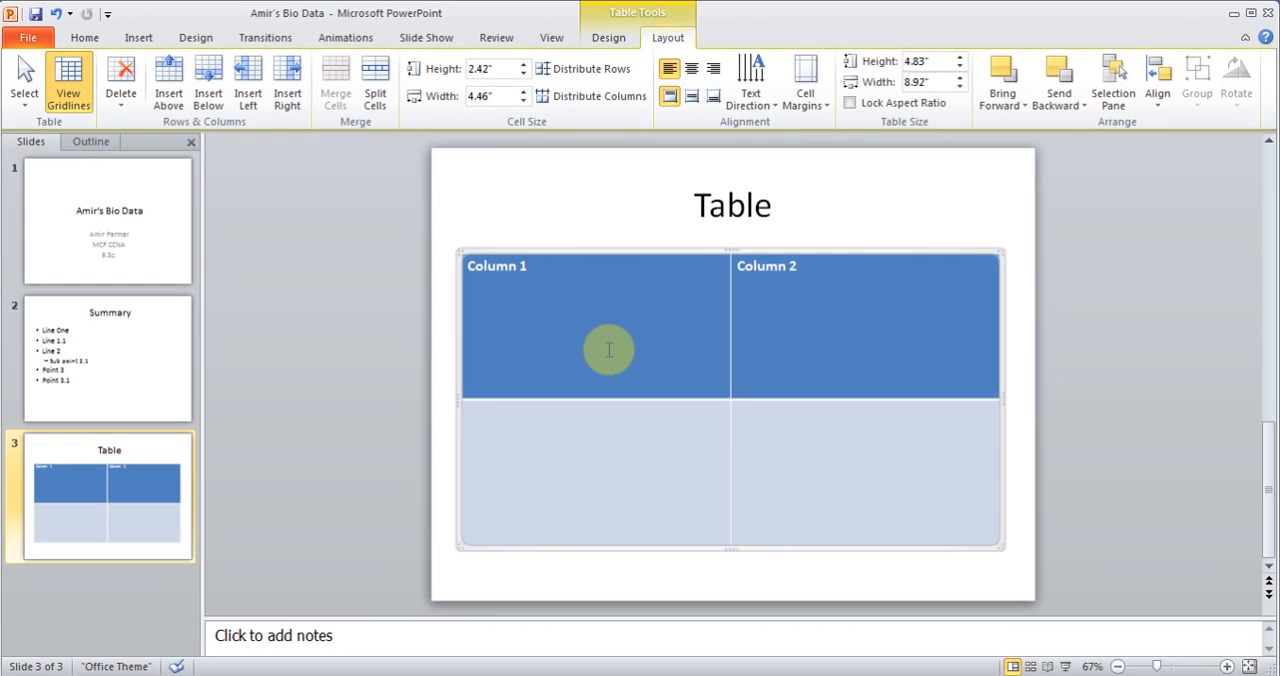
- Show the options for inserting rows and columns around the Column 1 header cell
{"action": "right_click", "coordinate": [606, 286]}
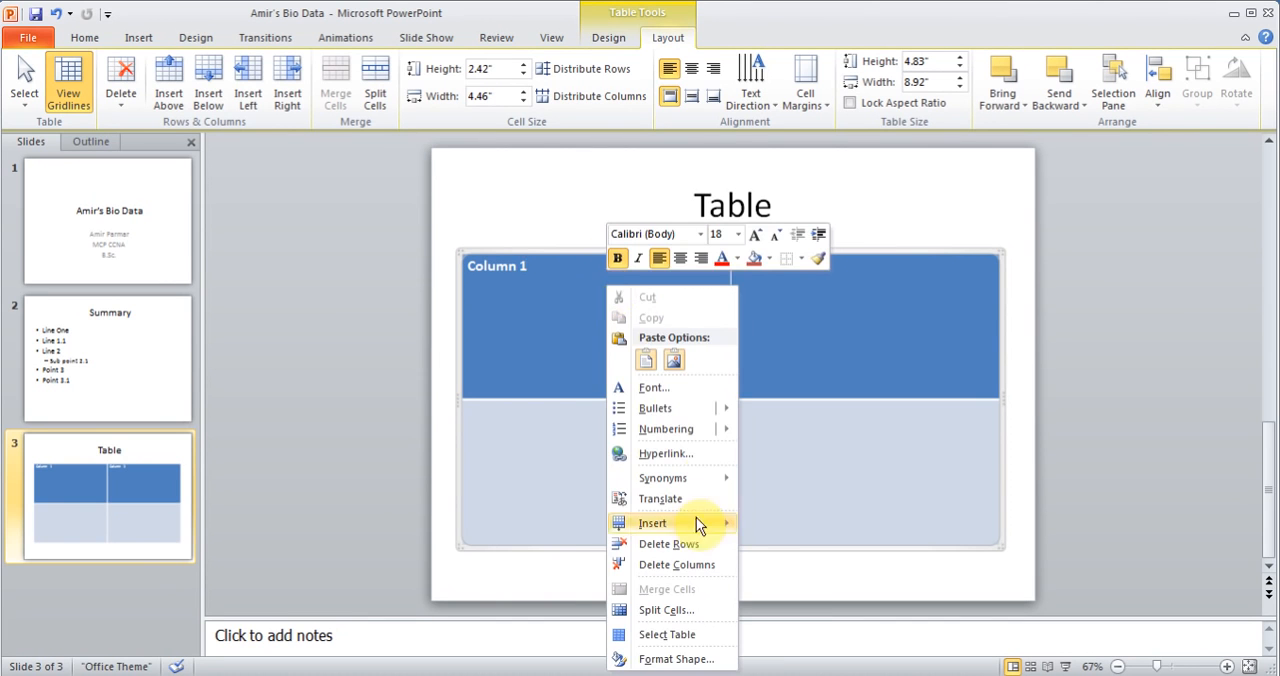
{"action": "mouse_move", "coordinate": [692, 520]}
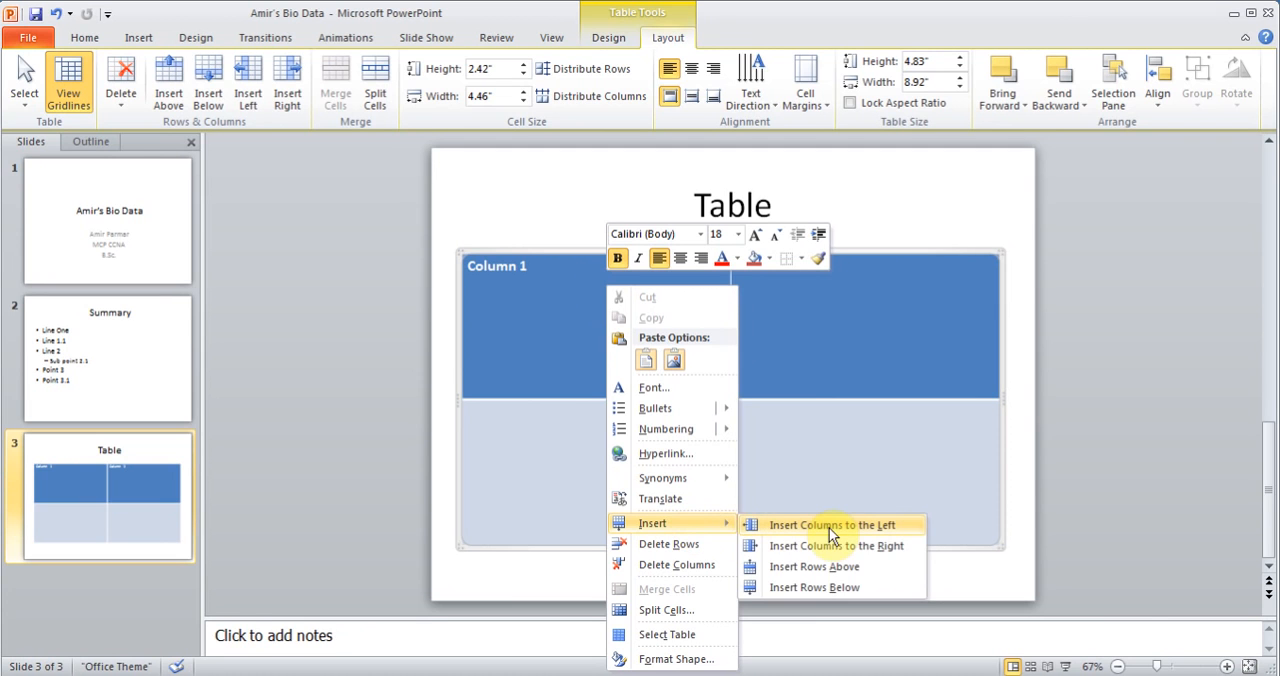